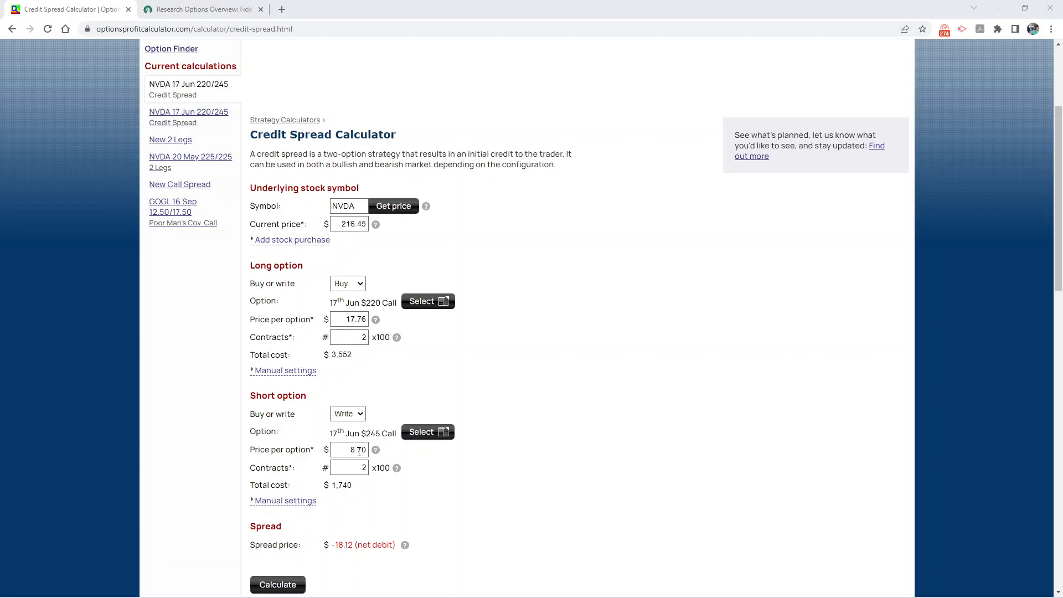
Step: Calculate the estimated returns for the NVDA 17 Jun 220/245 call spread with two contracts per leg
{"action": "scroll", "coordinate": [293, 545], "scroll_direction": "down", "scroll_amount": 1}
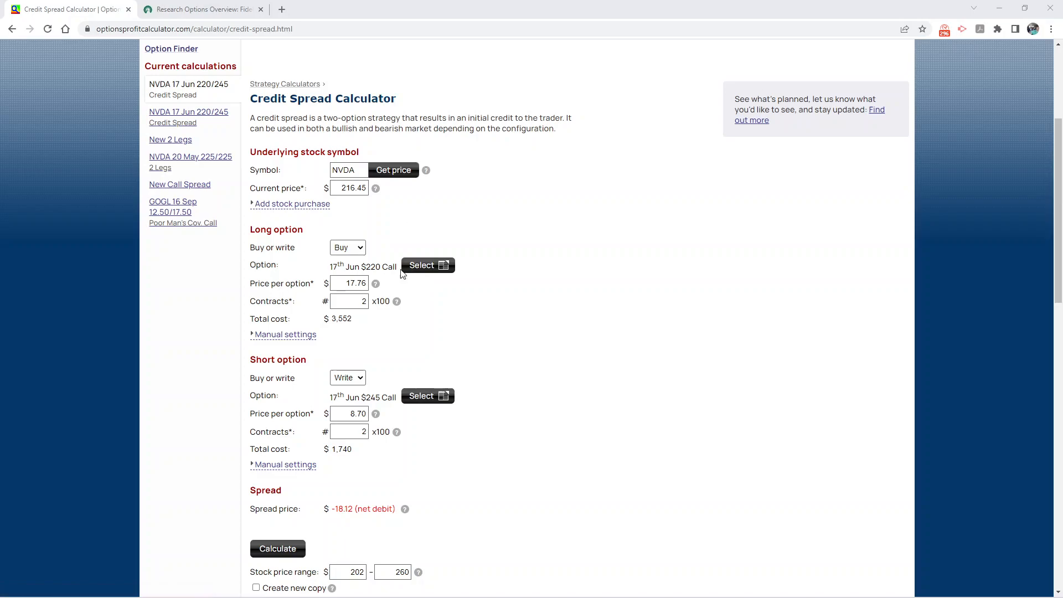
{"action": "scroll", "coordinate": [405, 425], "scroll_direction": "down", "scroll_amount": 1}
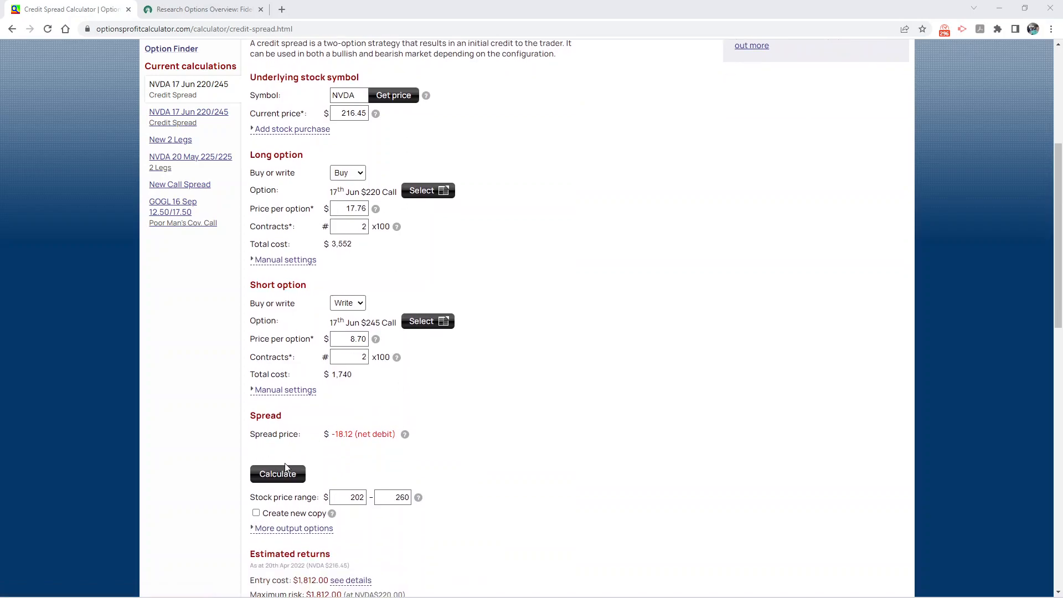
{"action": "left_click", "coordinate": [280, 483]}
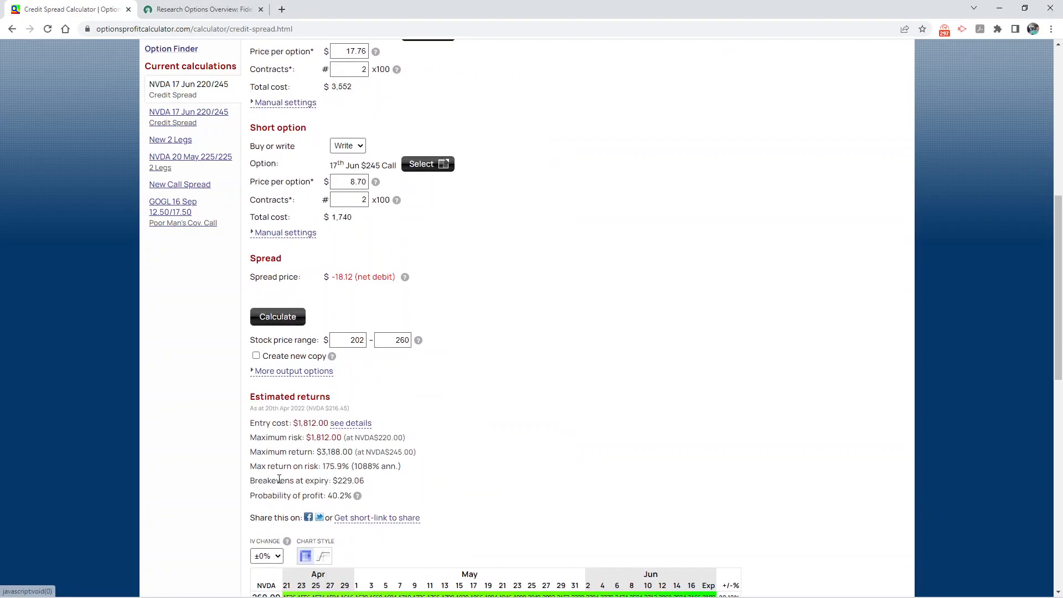
{"action": "scroll", "coordinate": [279, 479], "scroll_direction": "down", "scroll_amount": 3}
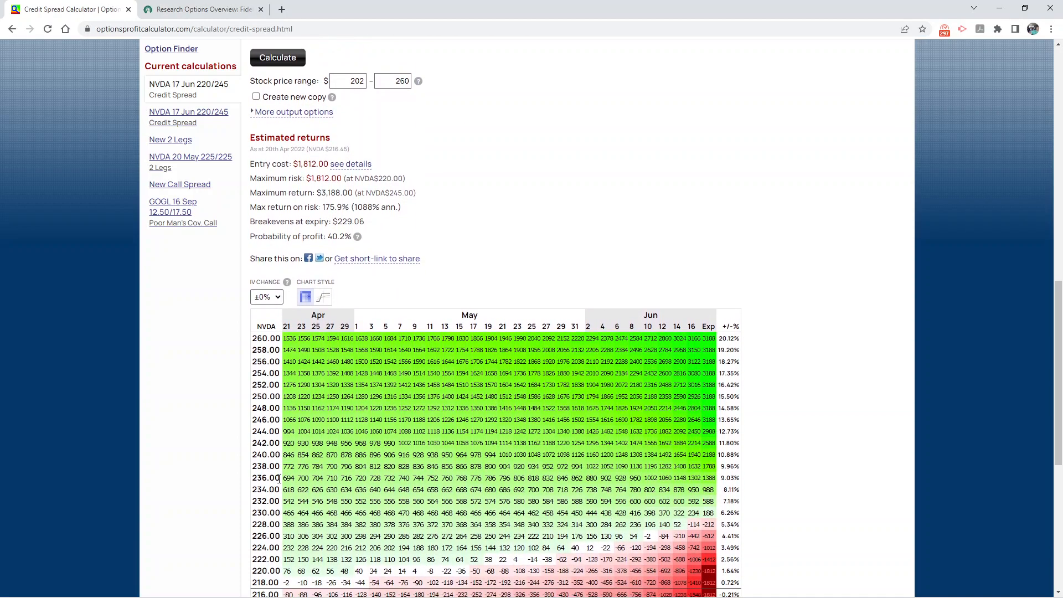
Step: Examine the NVDA spread's profit/loss table across stock prices and dates from April to the June expiry
{"action": "scroll", "coordinate": [298, 443], "scroll_direction": "down", "scroll_amount": 2}
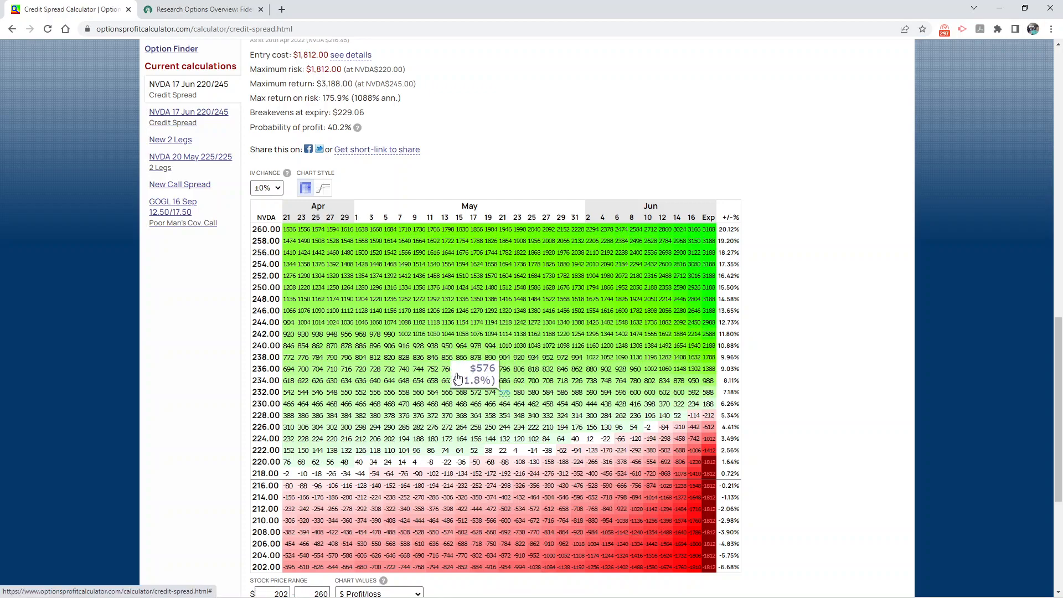
{"action": "scroll", "coordinate": [458, 378], "scroll_direction": "down", "scroll_amount": 1}
{"action": "scroll", "coordinate": [458, 378], "scroll_direction": "up", "scroll_amount": 1}
{"action": "scroll", "coordinate": [458, 377], "scroll_direction": "down", "scroll_amount": 1}
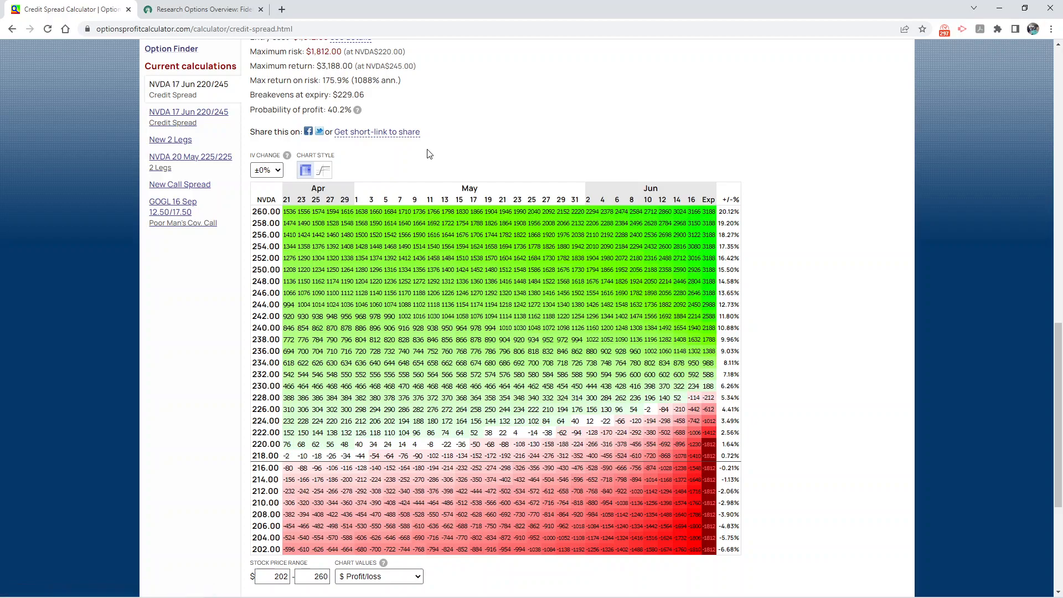
{"action": "scroll", "coordinate": [430, 153], "scroll_direction": "up", "scroll_amount": 1}
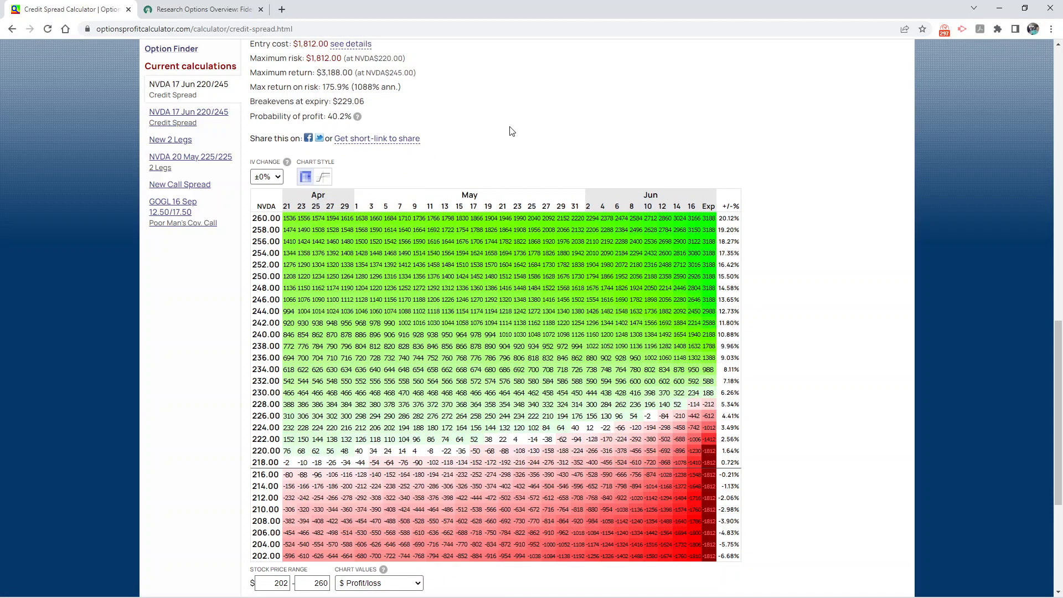
{"action": "scroll", "coordinate": [517, 133], "scroll_direction": "up", "scroll_amount": 1}
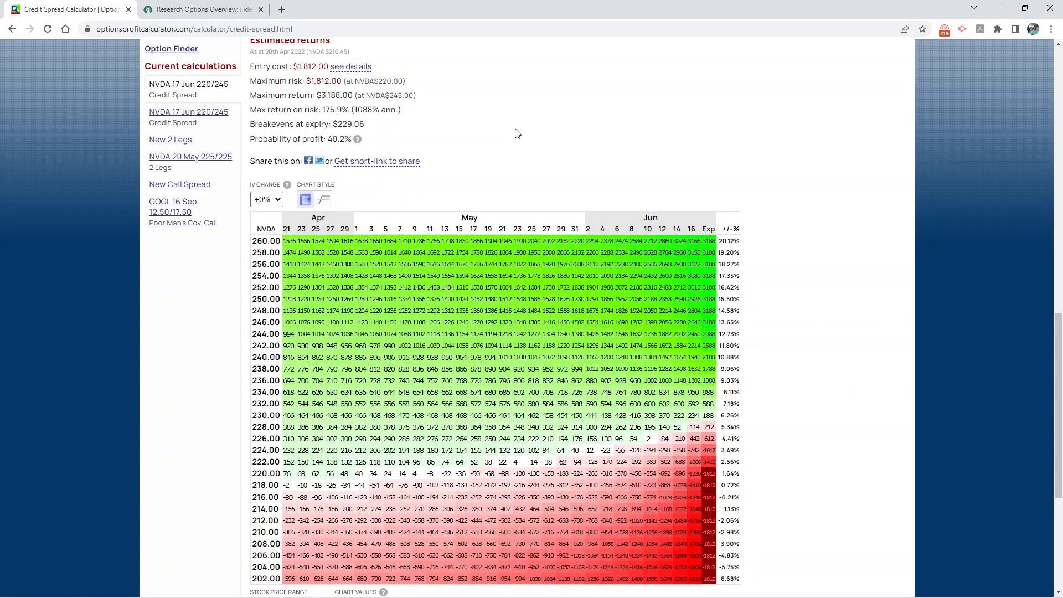
{"action": "scroll", "coordinate": [517, 134], "scroll_direction": "down", "scroll_amount": 1}
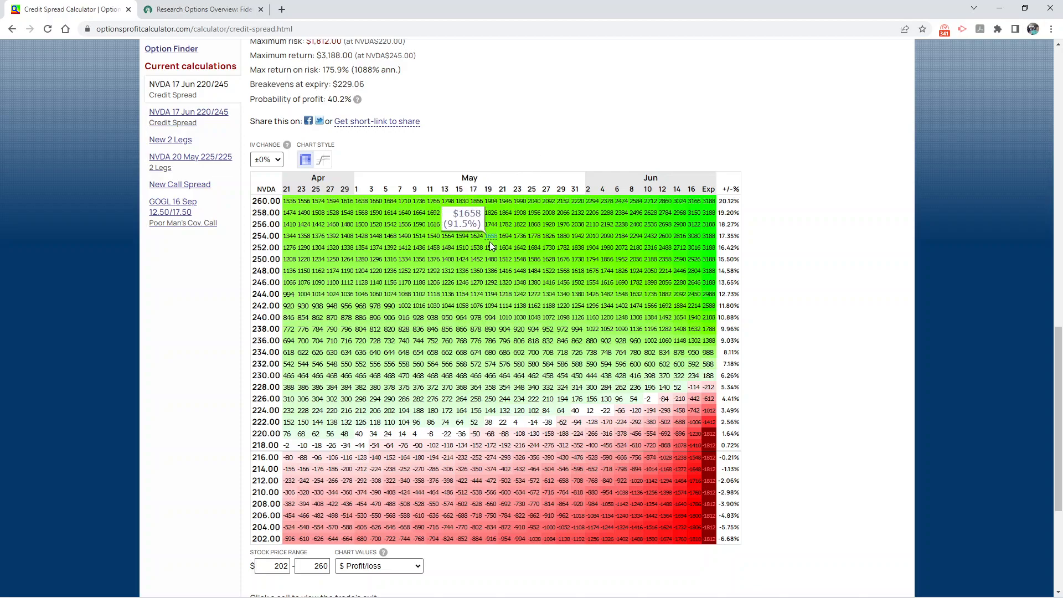
{"action": "mouse_move", "coordinate": [528, 250]}
{"action": "mouse_move", "coordinate": [642, 254]}
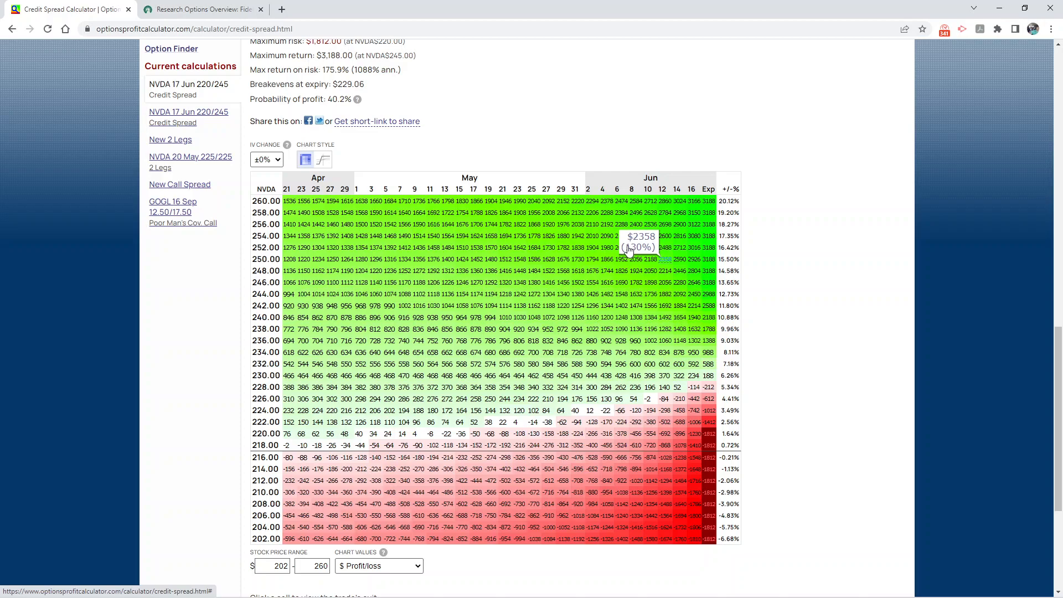
{"action": "mouse_move", "coordinate": [693, 249]}
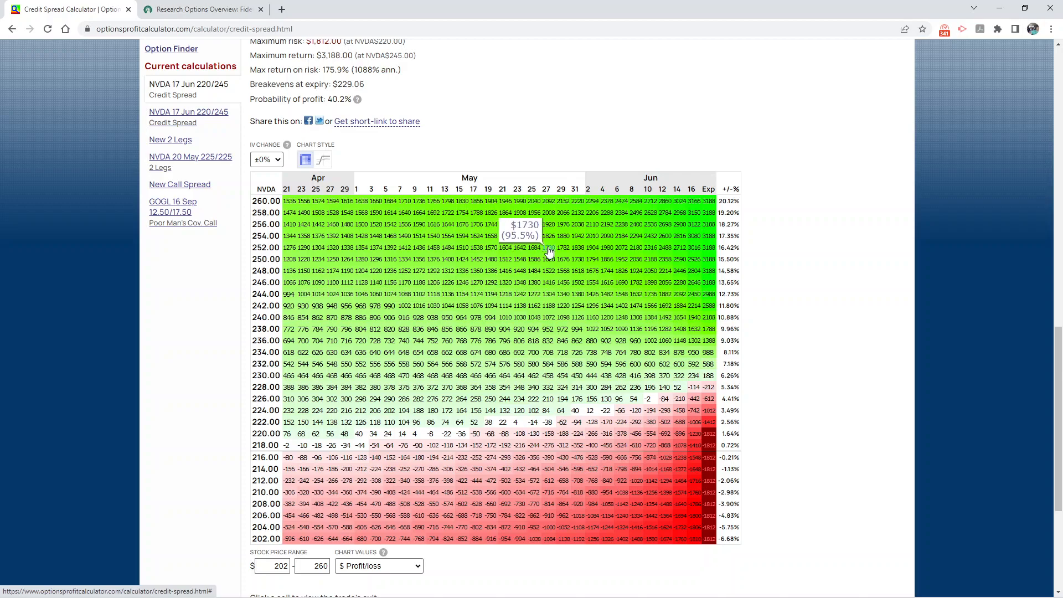
{"action": "mouse_move", "coordinate": [560, 252]}
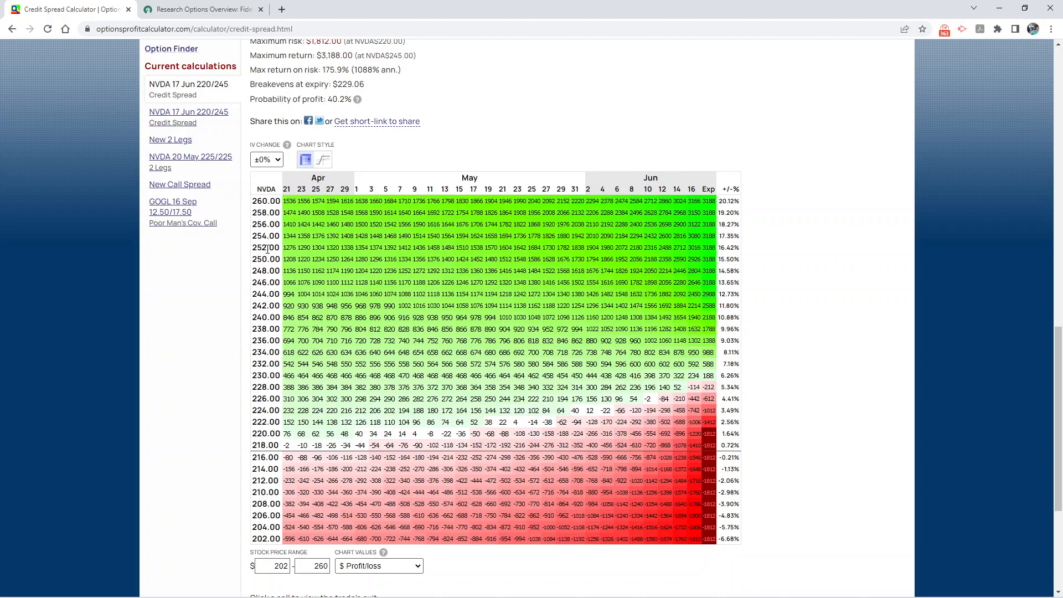
{"action": "scroll", "coordinate": [268, 249], "scroll_direction": "down", "scroll_amount": 1}
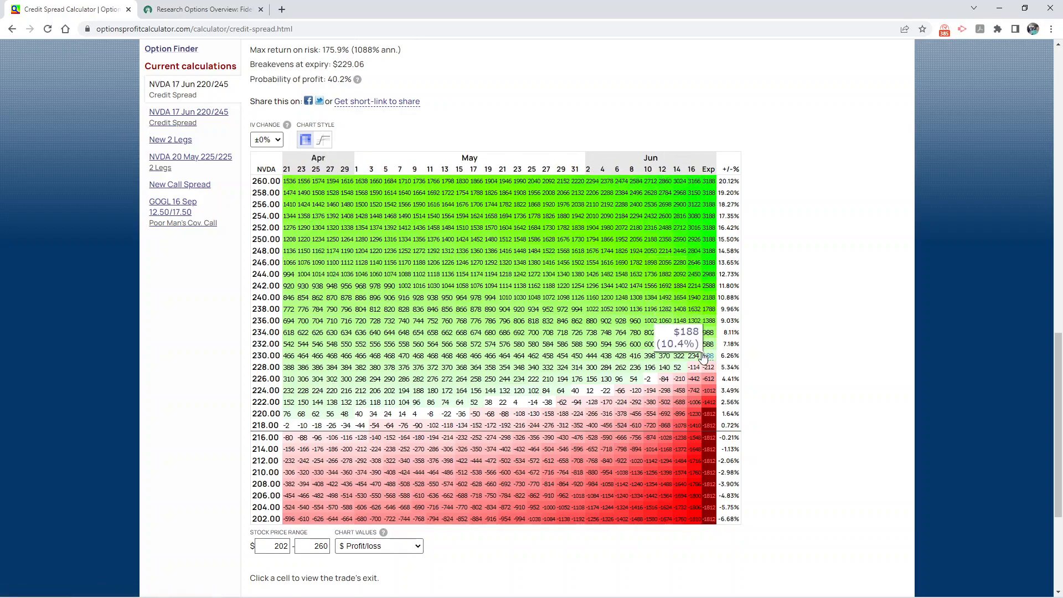
Step: Examine the breakeven price at expiry in the estimated returns and compare it with the profit/loss table
{"action": "scroll", "coordinate": [705, 358], "scroll_direction": "down", "scroll_amount": 3}
{"action": "scroll", "coordinate": [705, 359], "scroll_direction": "up", "scroll_amount": 10}
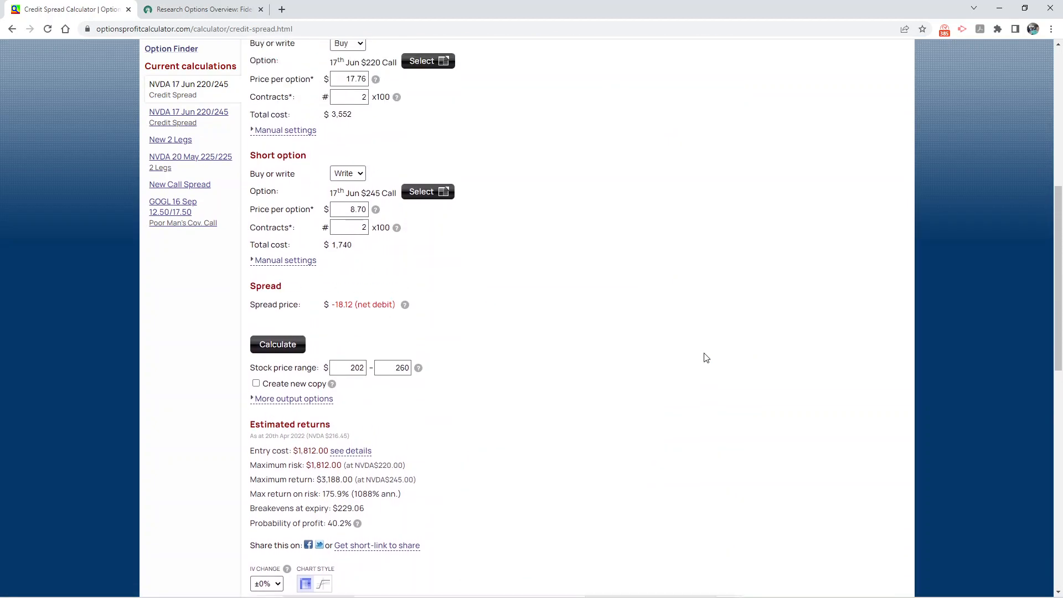
{"action": "scroll", "coordinate": [704, 357], "scroll_direction": "up", "scroll_amount": 4}
{"action": "scroll", "coordinate": [703, 358], "scroll_direction": "down", "scroll_amount": 5}
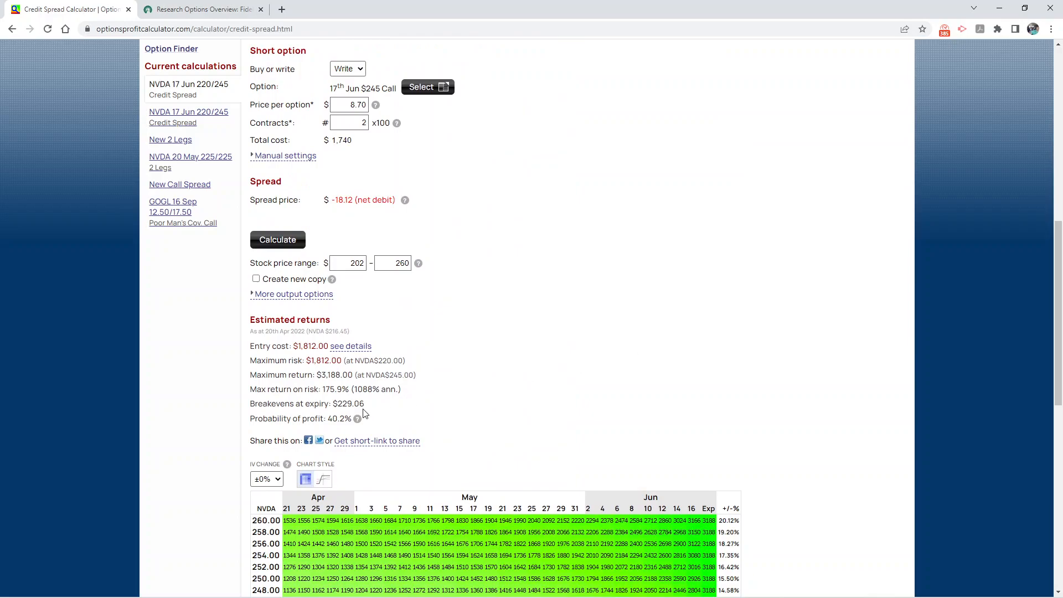
{"action": "left_click_drag", "start_coordinate": [337, 406], "coordinate": [369, 409]}
{"action": "scroll", "coordinate": [370, 408], "scroll_direction": "down", "scroll_amount": 2}
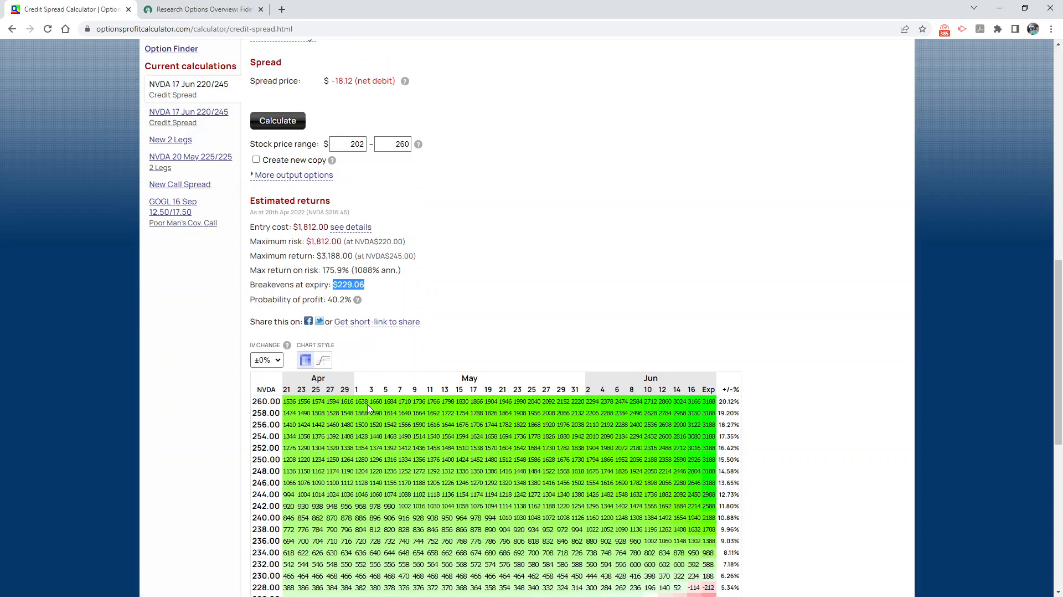
{"action": "mouse_move", "coordinate": [368, 409]}
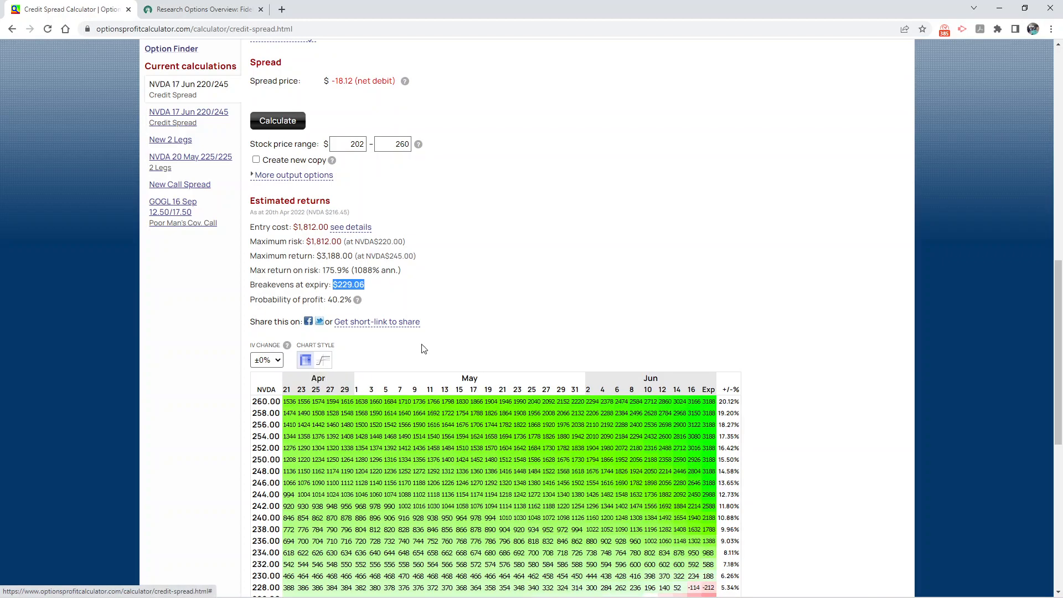
{"action": "scroll", "coordinate": [424, 345], "scroll_direction": "down", "scroll_amount": 1}
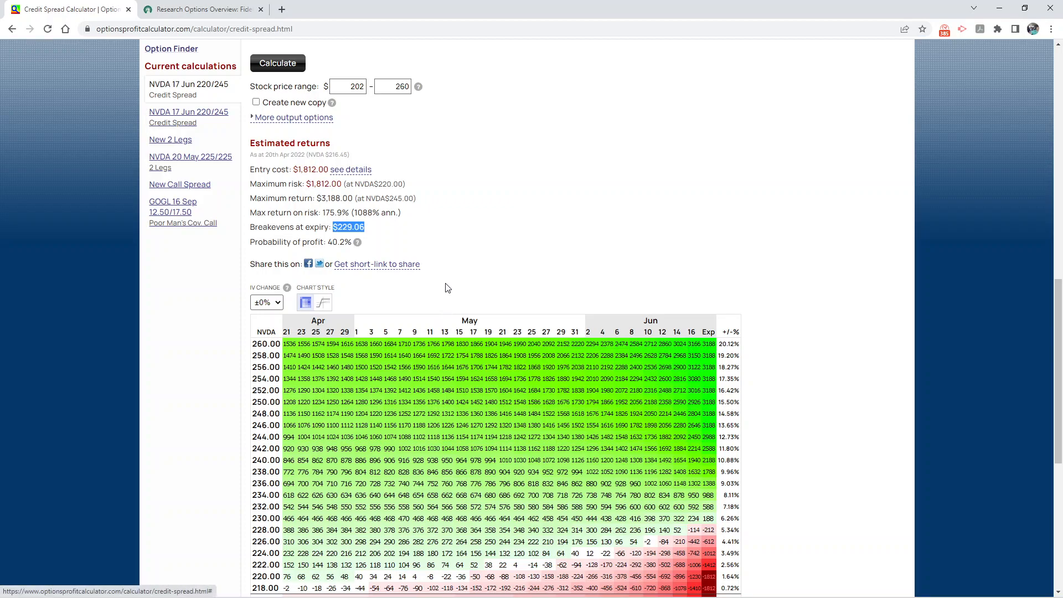
{"action": "scroll", "coordinate": [444, 288], "scroll_direction": "down", "scroll_amount": 1}
{"action": "scroll", "coordinate": [370, 213], "scroll_direction": "up", "scroll_amount": 4}
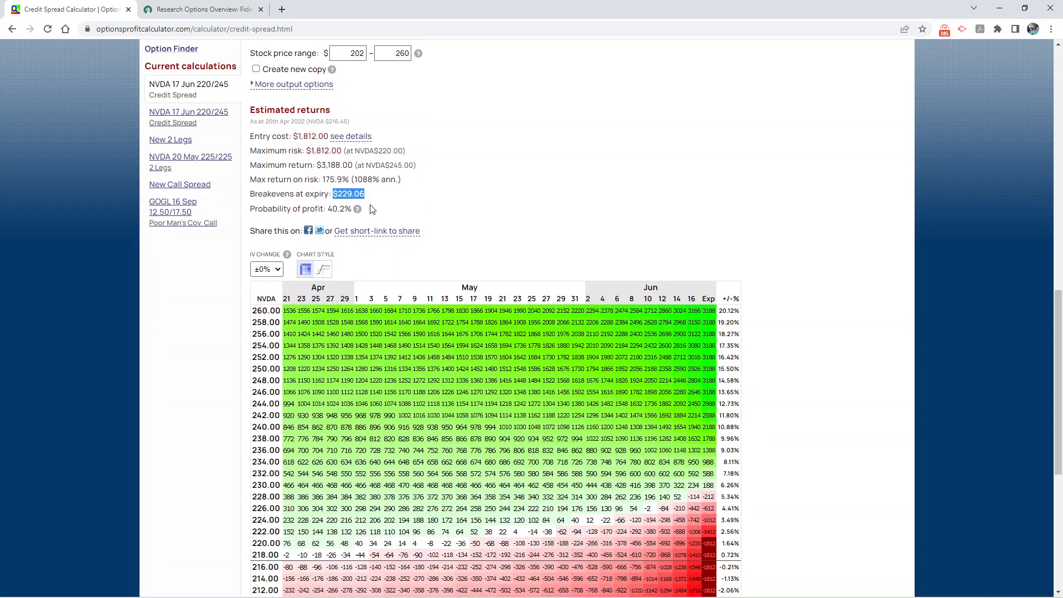
{"action": "scroll", "coordinate": [372, 209], "scroll_direction": "down", "scroll_amount": 2}
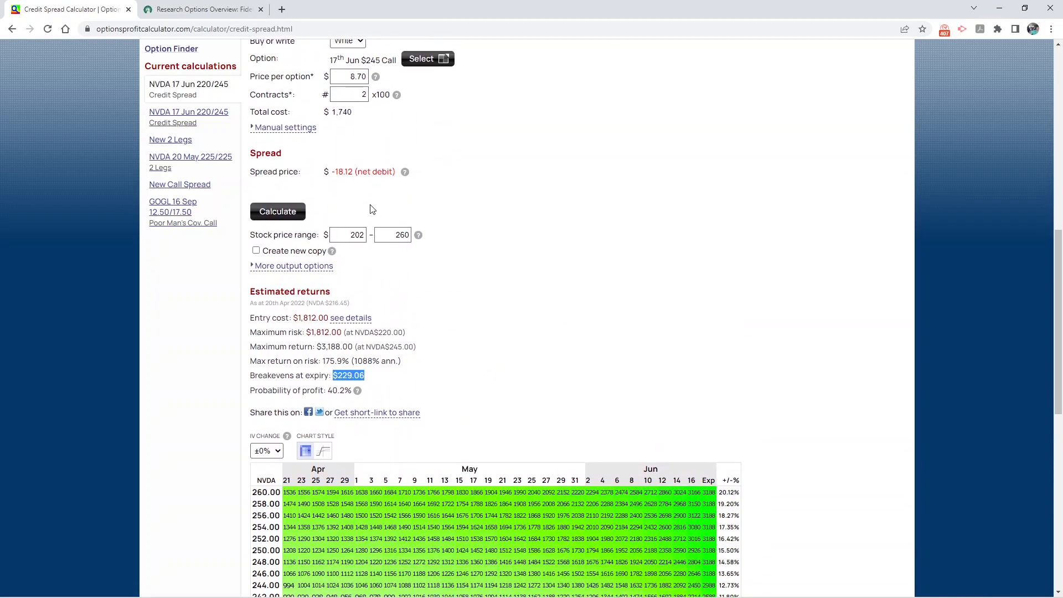
{"action": "scroll", "coordinate": [372, 209], "scroll_direction": "down", "scroll_amount": 3}
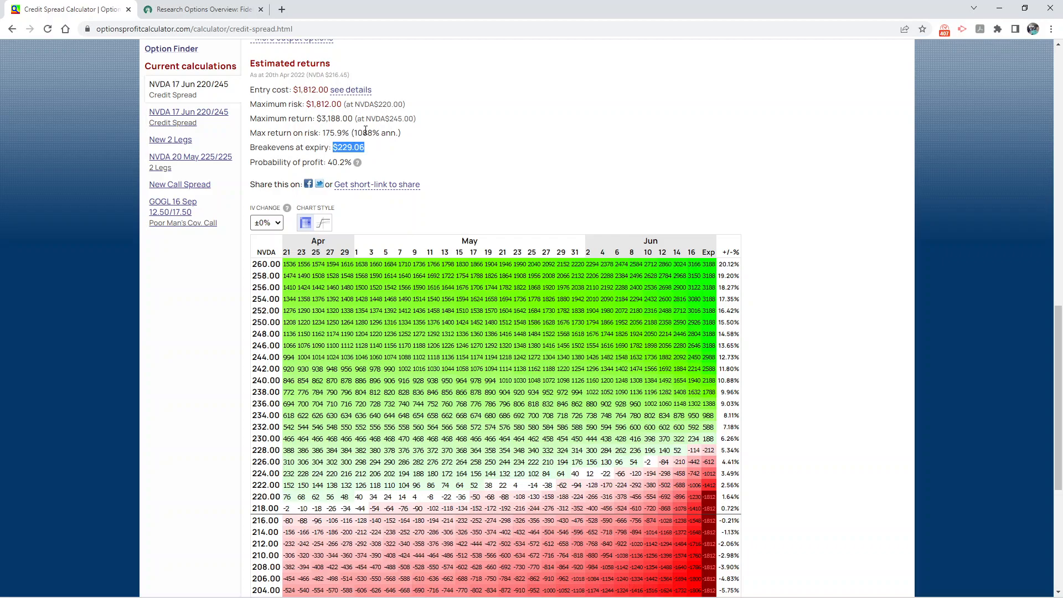
Step: Compare the short call's strike with the estimated maximum return and the profit/loss table
{"action": "scroll", "coordinate": [366, 130], "scroll_direction": "up", "scroll_amount": 4}
{"action": "scroll", "coordinate": [366, 130], "scroll_direction": "up", "scroll_amount": 1}
{"action": "left_click_drag", "start_coordinate": [366, 124], "coordinate": [389, 123]}
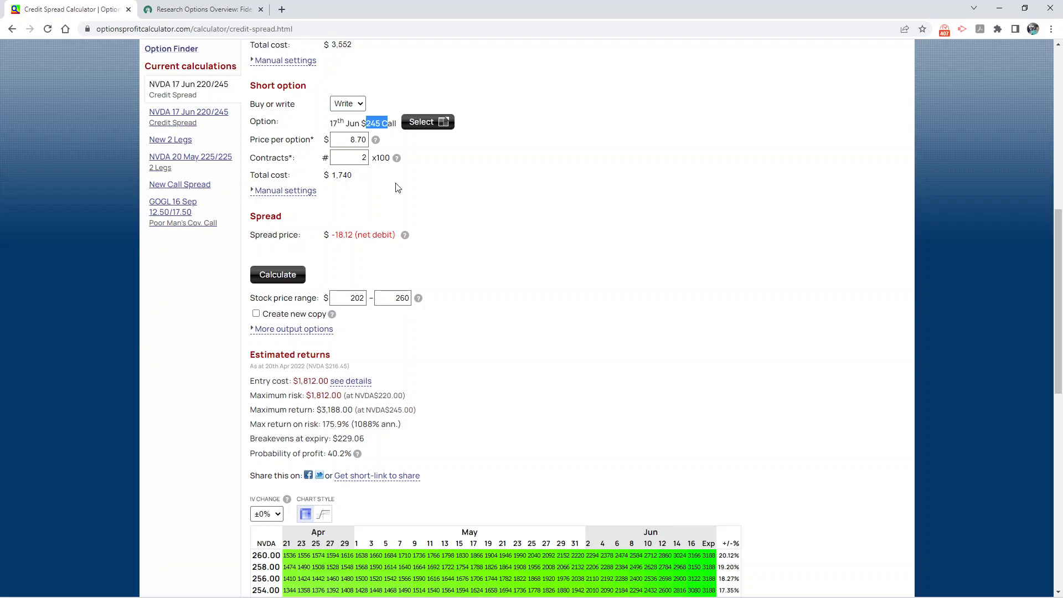
{"action": "scroll", "coordinate": [398, 188], "scroll_direction": "down", "scroll_amount": 2}
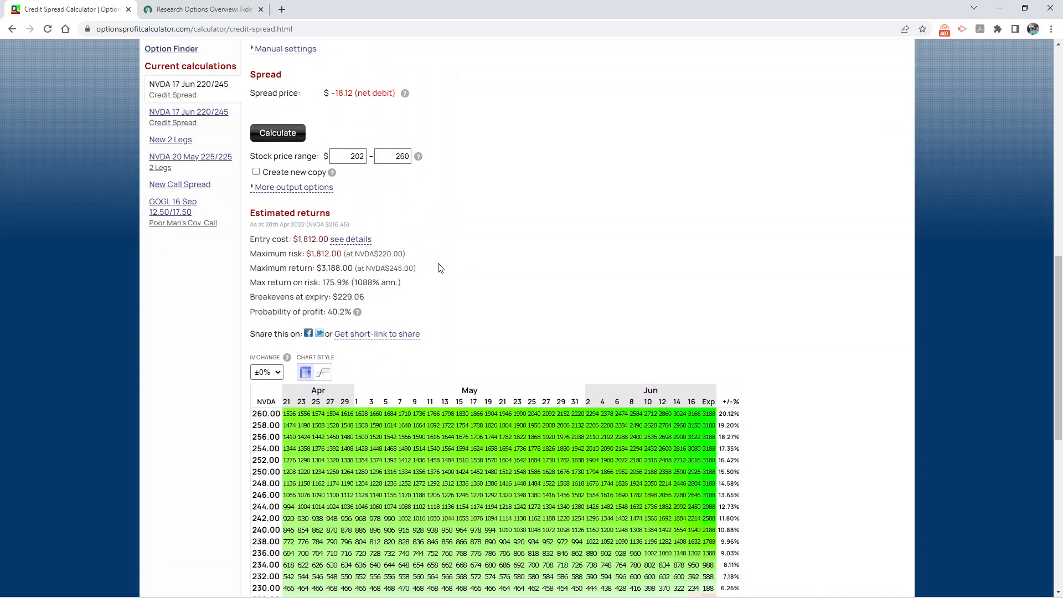
{"action": "scroll", "coordinate": [468, 299], "scroll_direction": "down", "scroll_amount": 1}
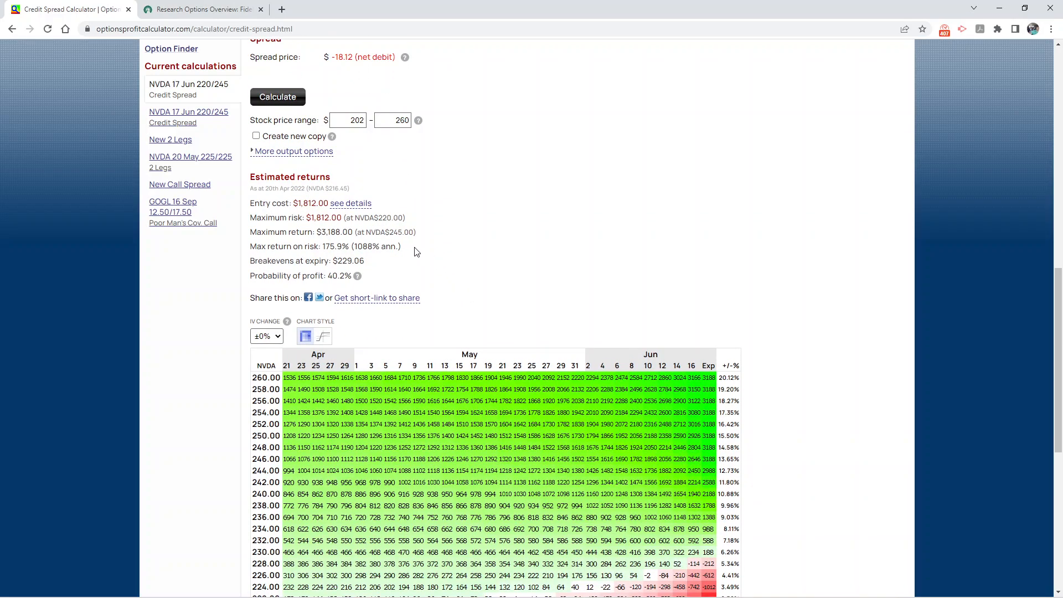
{"action": "scroll", "coordinate": [424, 282], "scroll_direction": "down", "scroll_amount": 2}
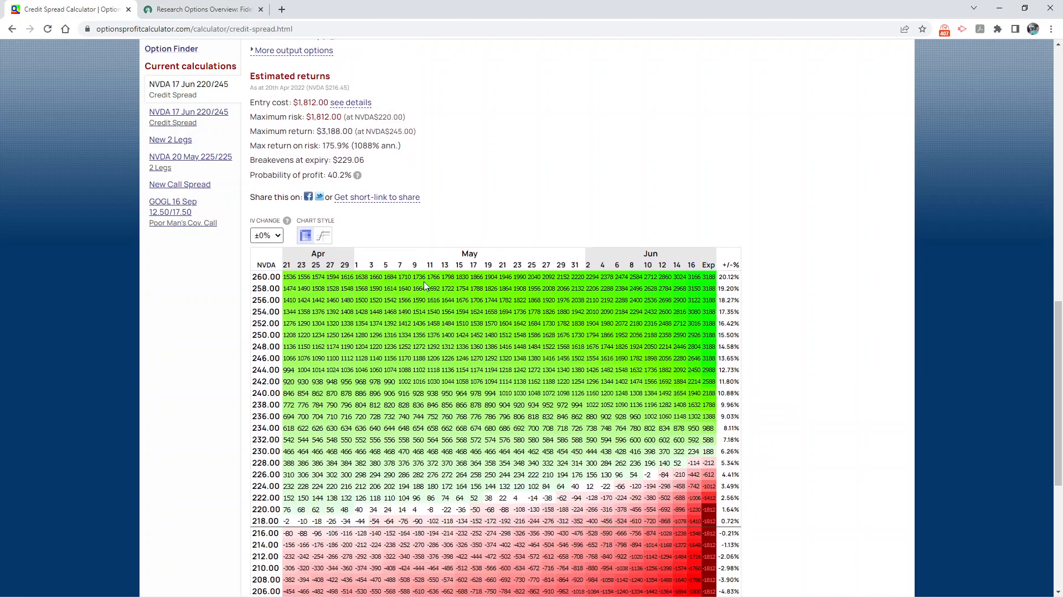
{"action": "mouse_move", "coordinate": [345, 429]}
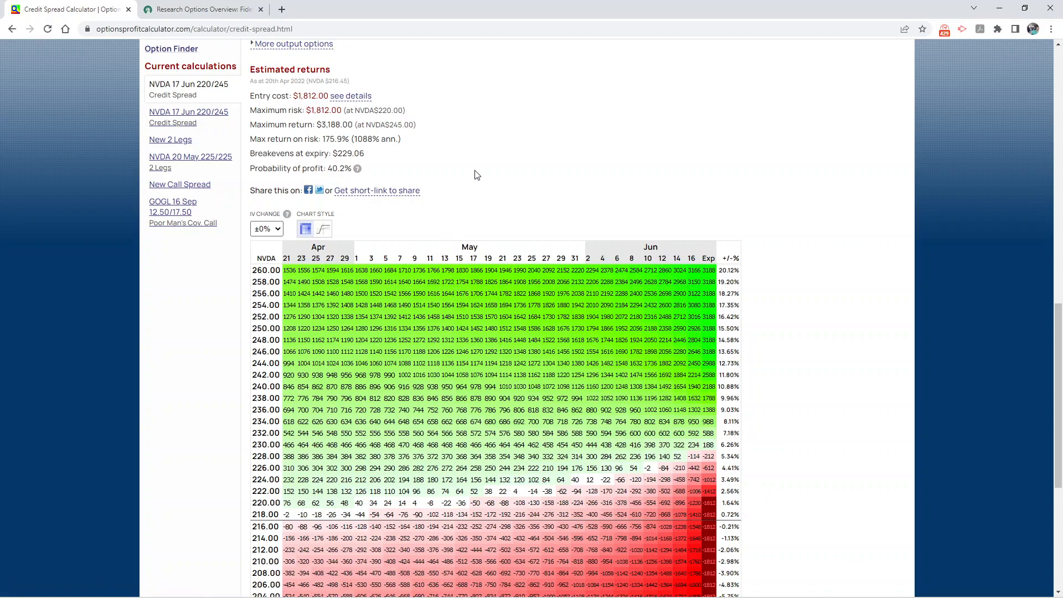
{"action": "scroll", "coordinate": [477, 175], "scroll_direction": "down", "scroll_amount": 1}
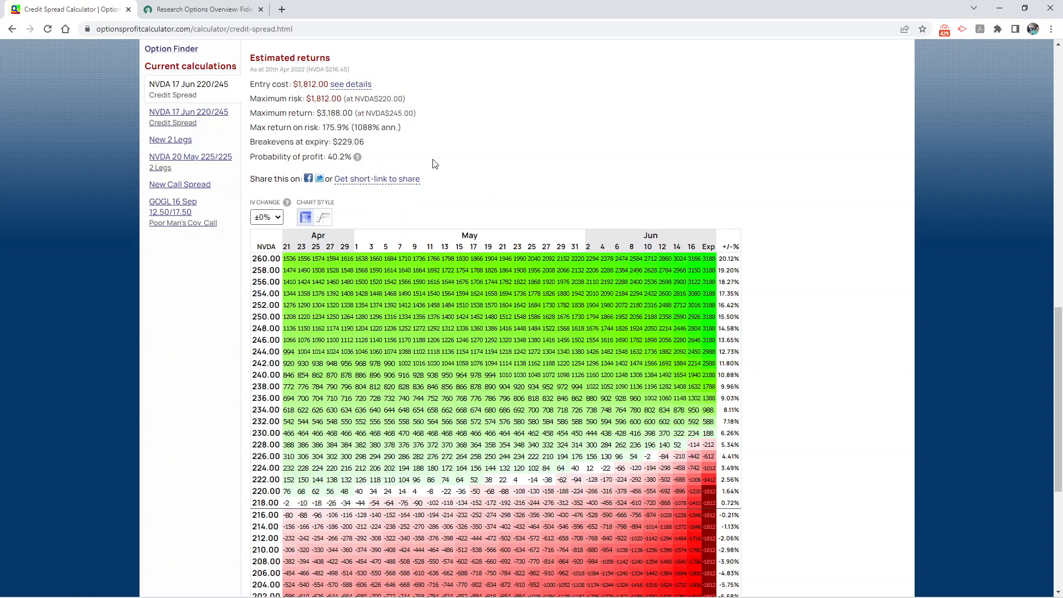
Step: Review the long call's settings and the short call's strike and total cost
{"action": "scroll", "coordinate": [436, 162], "scroll_direction": "up", "scroll_amount": 9}
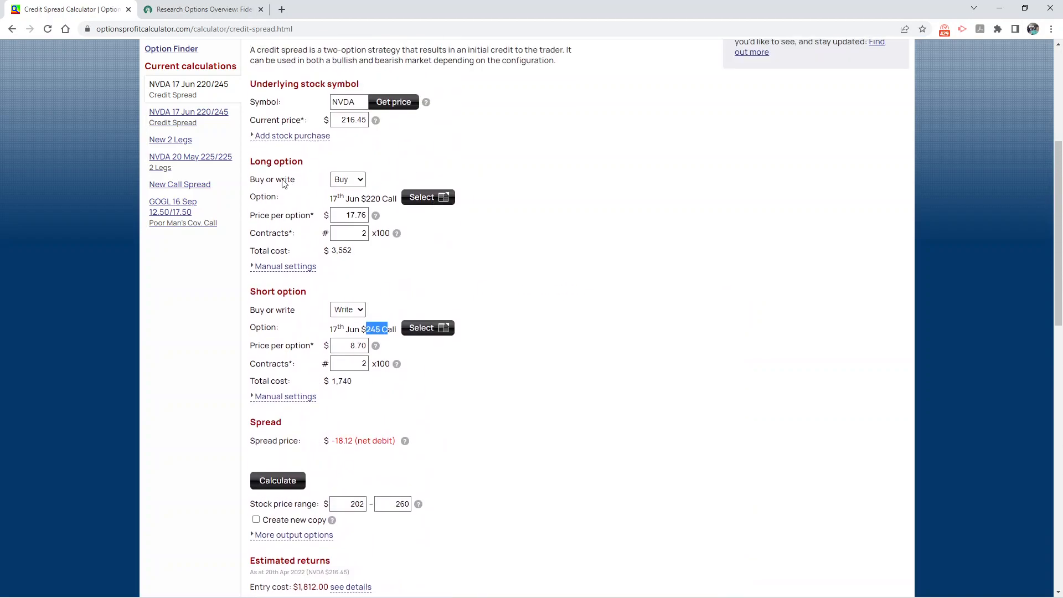
{"action": "left_click_drag", "start_coordinate": [260, 179], "coordinate": [422, 245]}
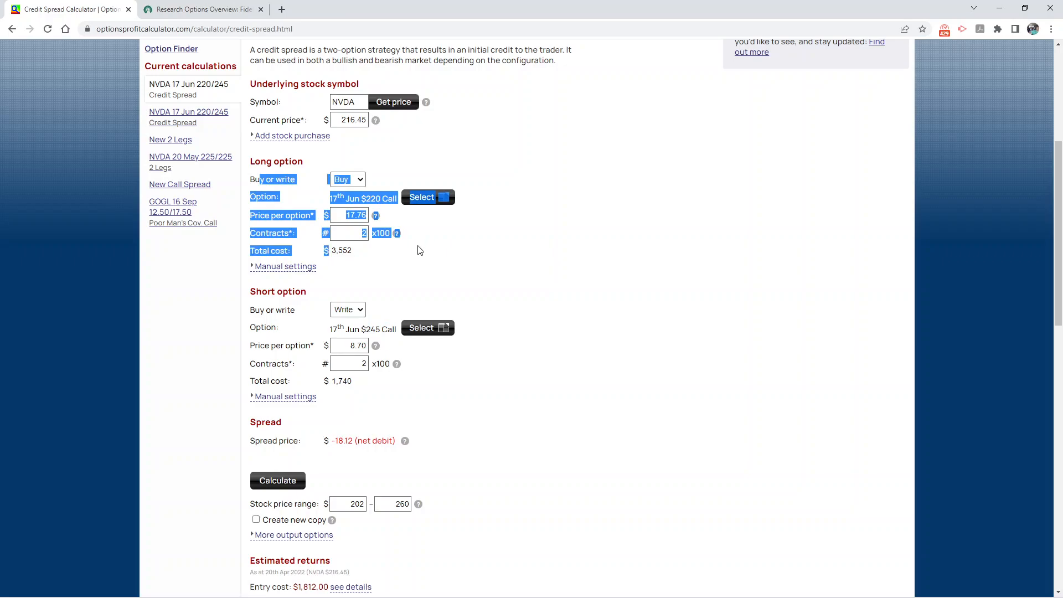
{"action": "left_click", "coordinate": [419, 250]}
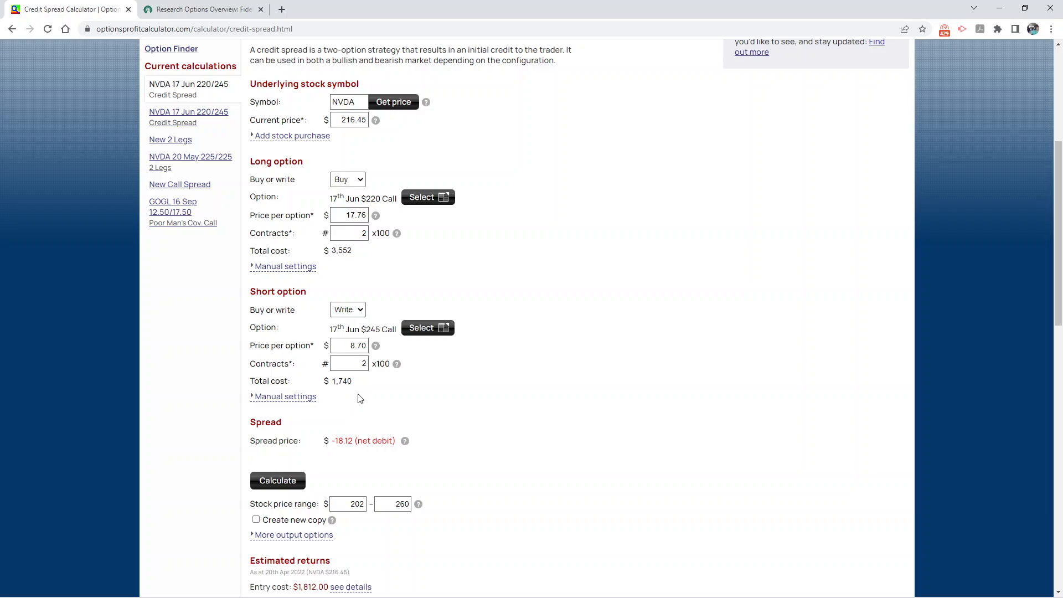
{"action": "left_click_drag", "start_coordinate": [355, 384], "coordinate": [329, 381]}
{"action": "left_click_drag", "start_coordinate": [366, 329], "coordinate": [398, 333]}
{"action": "left_click", "coordinate": [425, 284]}
Step: Look over the calculator page, from the list of strategy calculators to the spread's leg settings and estimated returns
{"action": "scroll", "coordinate": [386, 278], "scroll_direction": "up", "scroll_amount": 2}
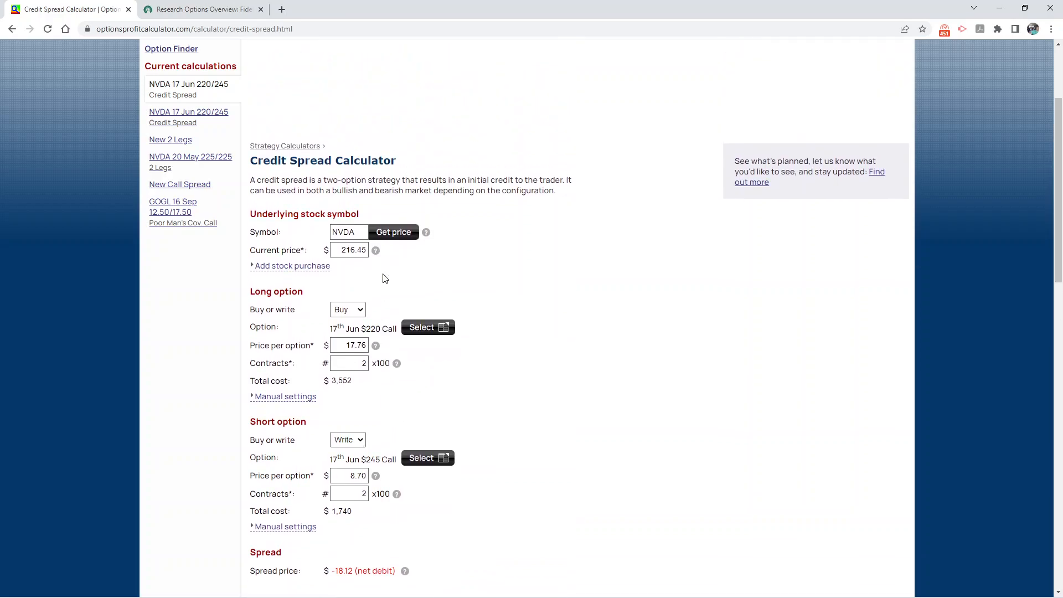
{"action": "scroll", "coordinate": [406, 215], "scroll_direction": "up", "scroll_amount": 2}
{"action": "scroll", "coordinate": [406, 215], "scroll_direction": "up", "scroll_amount": 1}
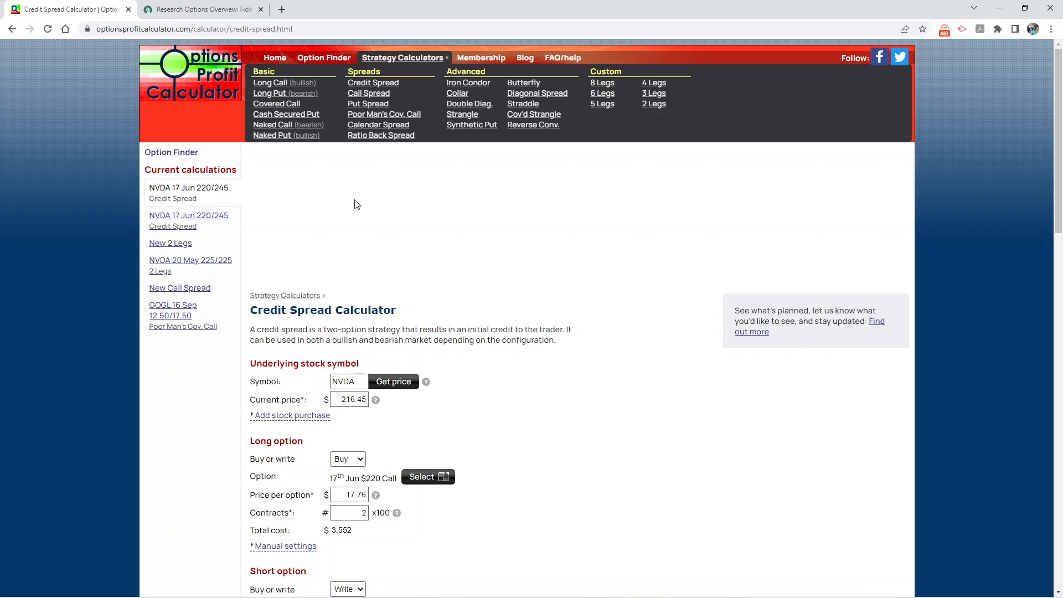
{"action": "scroll", "coordinate": [344, 304], "scroll_direction": "down", "scroll_amount": 1}
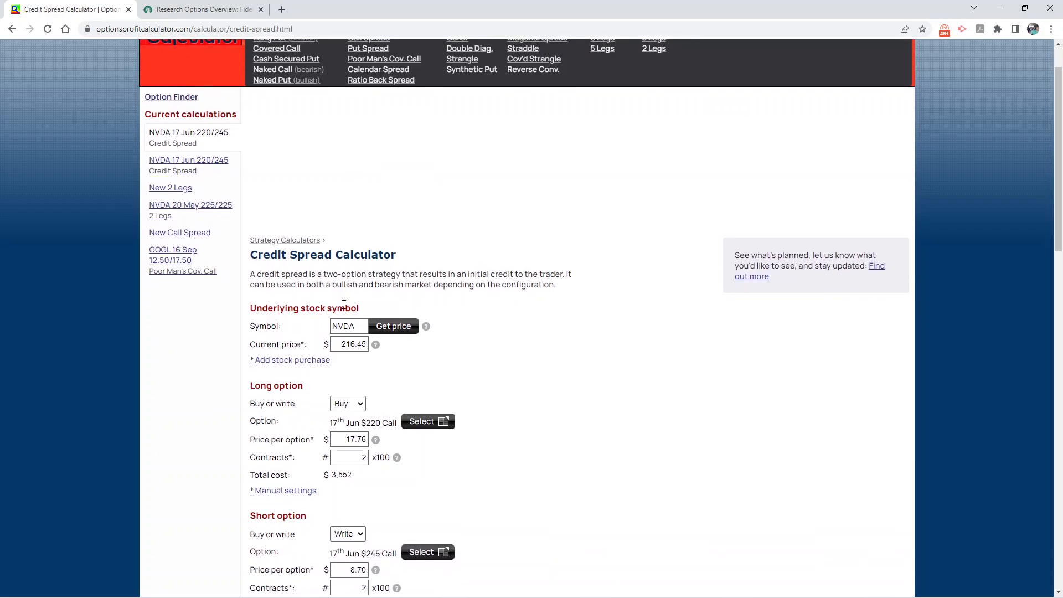
{"action": "scroll", "coordinate": [336, 270], "scroll_direction": "down", "scroll_amount": 3}
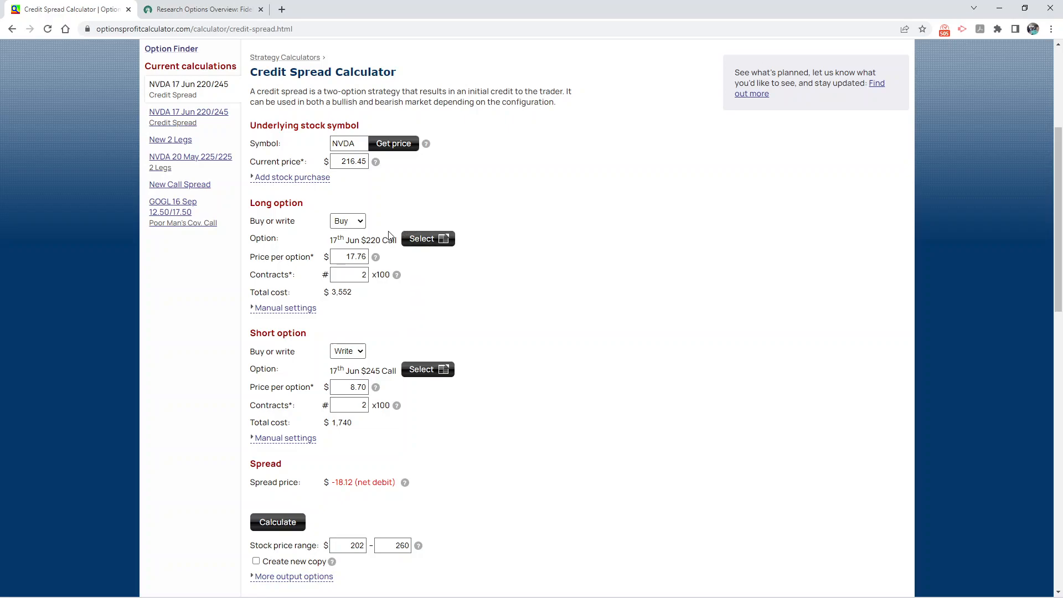
{"action": "scroll", "coordinate": [389, 235], "scroll_direction": "down", "scroll_amount": 3}
{"action": "scroll", "coordinate": [389, 236], "scroll_direction": "down", "scroll_amount": 1}
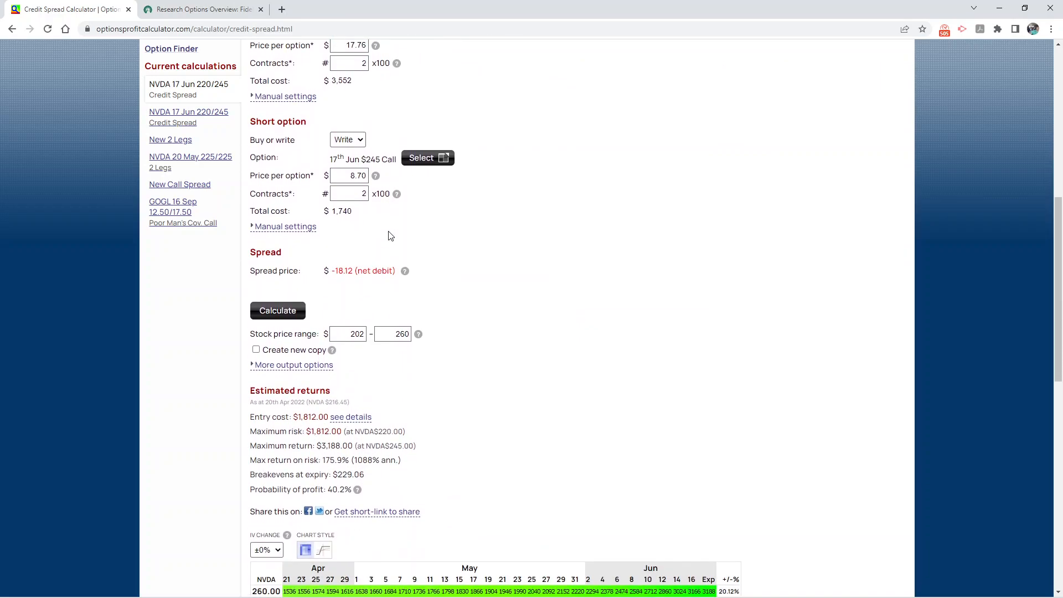
{"action": "scroll", "coordinate": [389, 235], "scroll_direction": "up", "scroll_amount": 7}
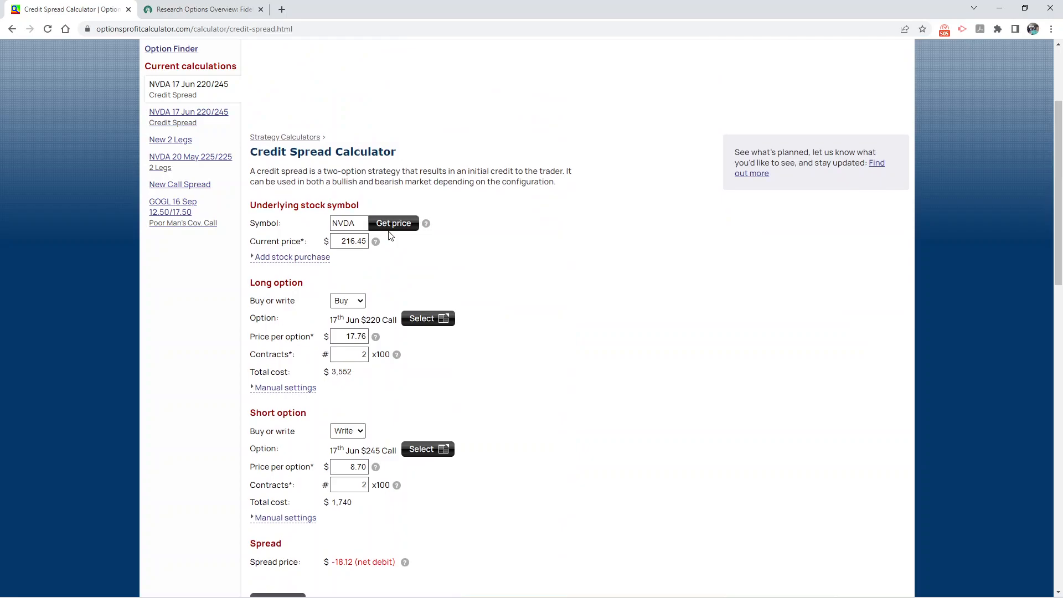
{"action": "scroll", "coordinate": [515, 135], "scroll_direction": "up", "scroll_amount": 2}
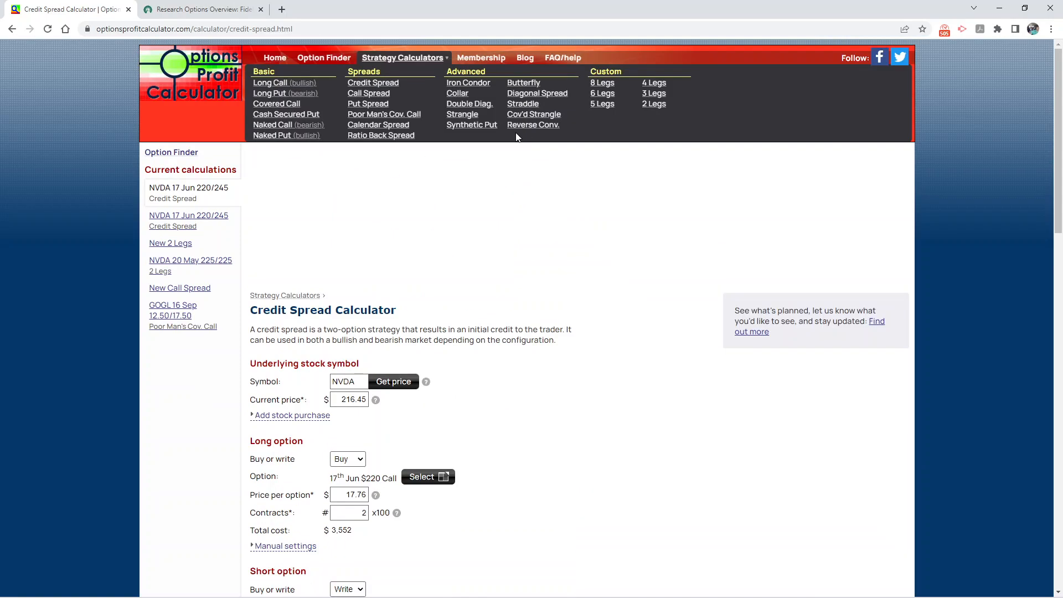